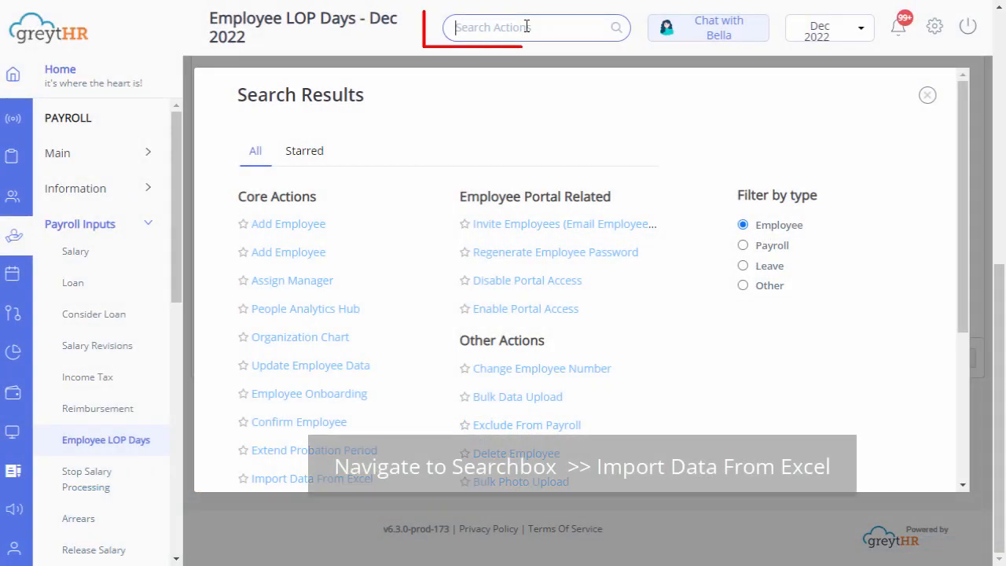
- Find the Excel data import action and choose Employee LOP as the importer type
text(Excel import)
click(349, 188)
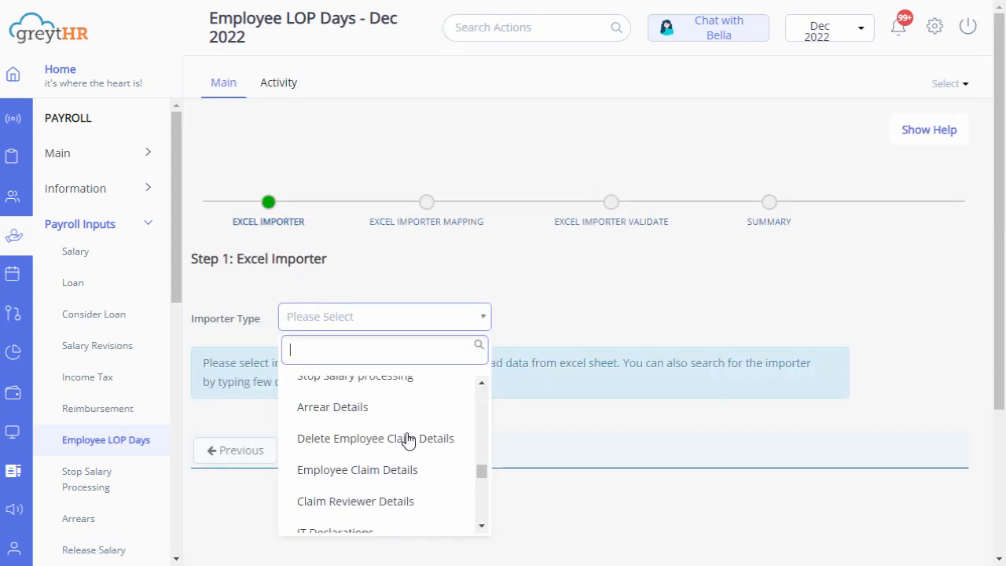
scroll(393, 441, up, 1)
text(lop)
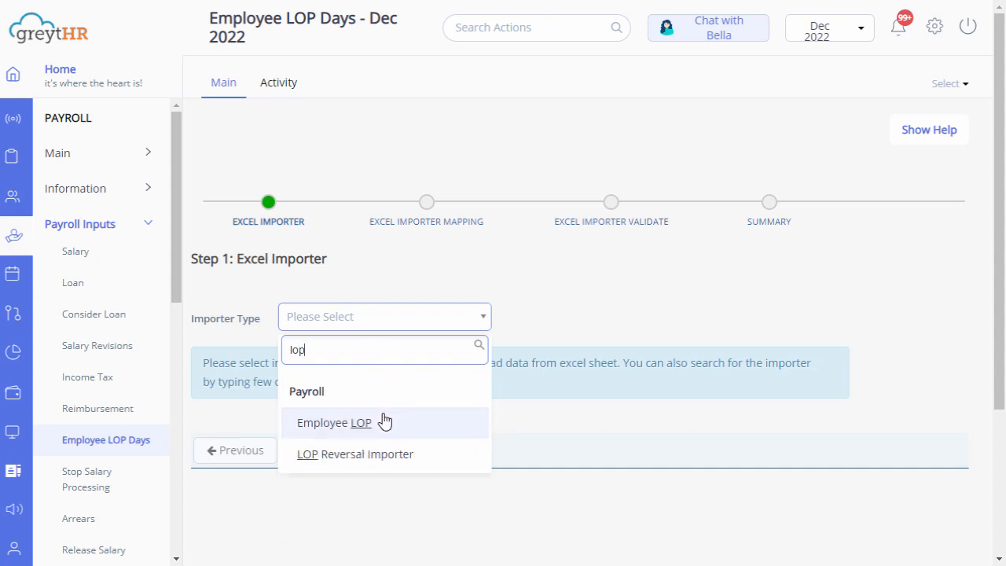
click(383, 421)
scroll(350, 440, down, 3)
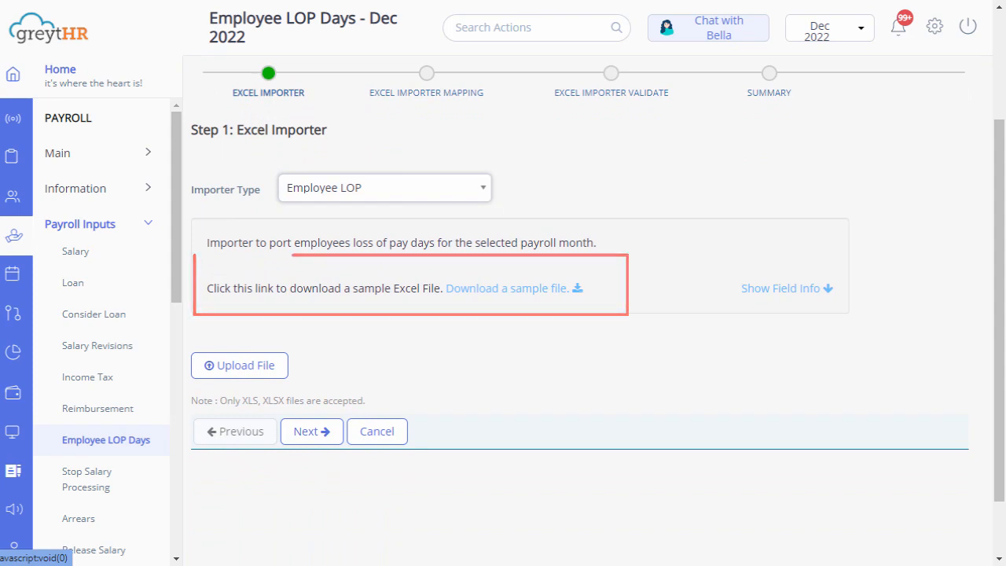
- Download the sample Excel file for the Employee LOP importer and open it
click(489, 288)
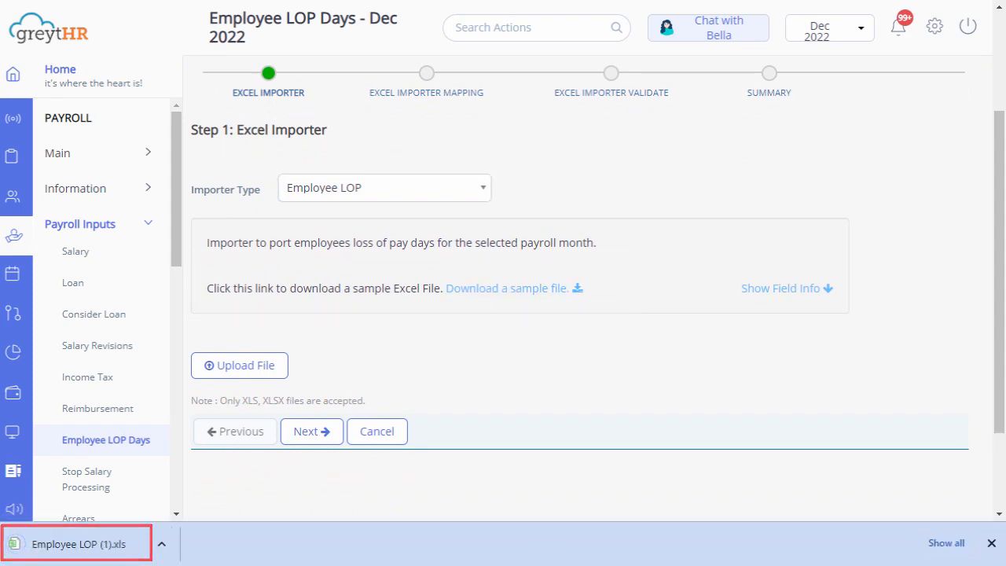
right_click(135, 539)
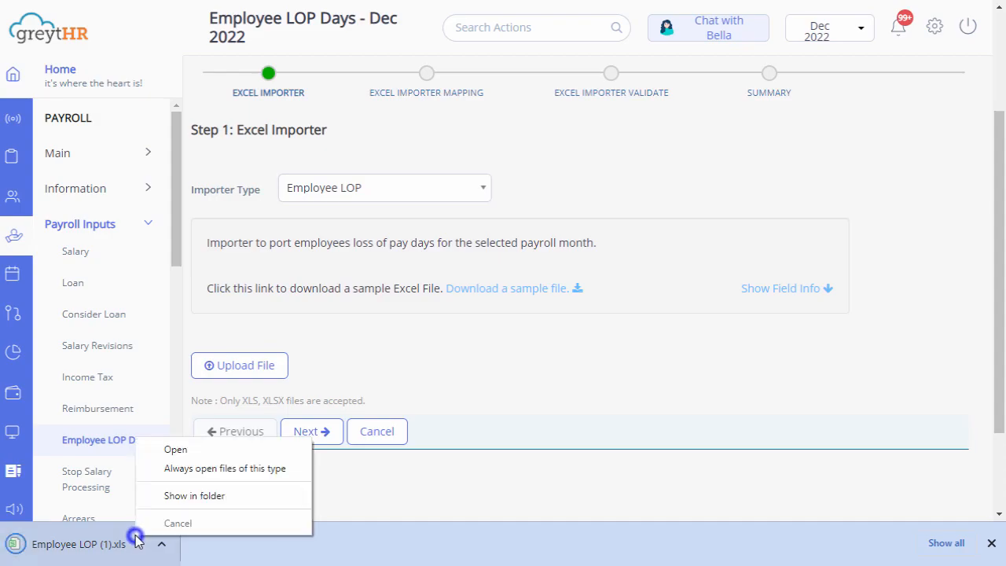
click(185, 448)
- Clear the notes block in cells B3 to O5 of the sample sheet
mouse_move(130, 209)
mouse_down()
mouse_move(382, 247)
mouse_move(685, 252)
mouse_move(802, 241)
mouse_up()
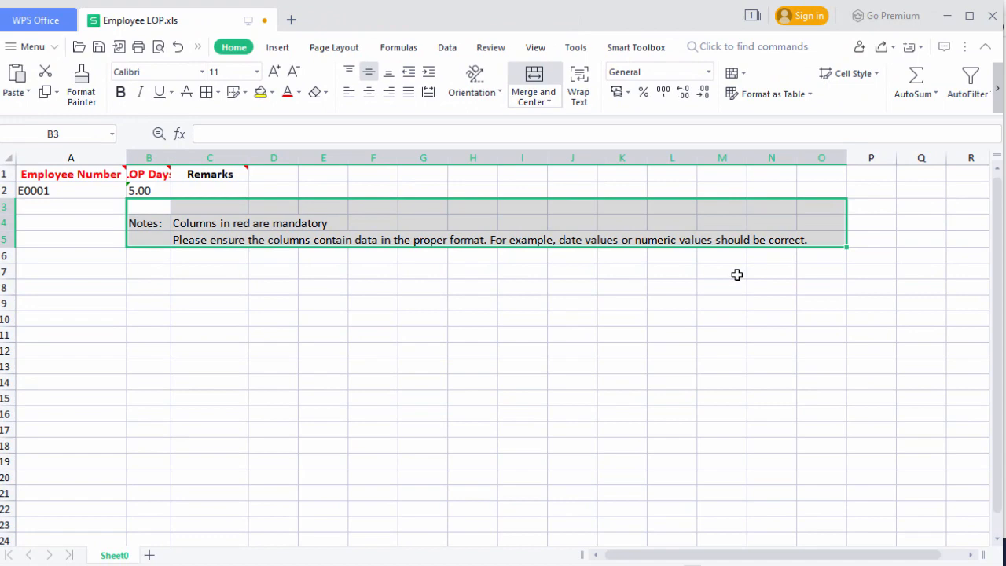
key(Delete)
click(481, 347)
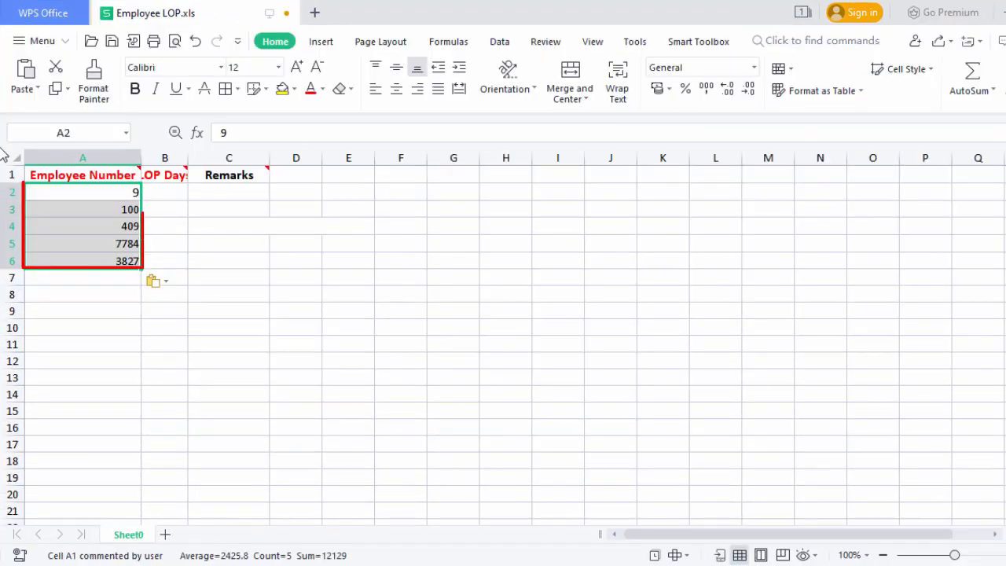
- Convert the employee numbers in A2:A6 to text using Text to Columns with the delimited type and the Text column format
click(501, 41)
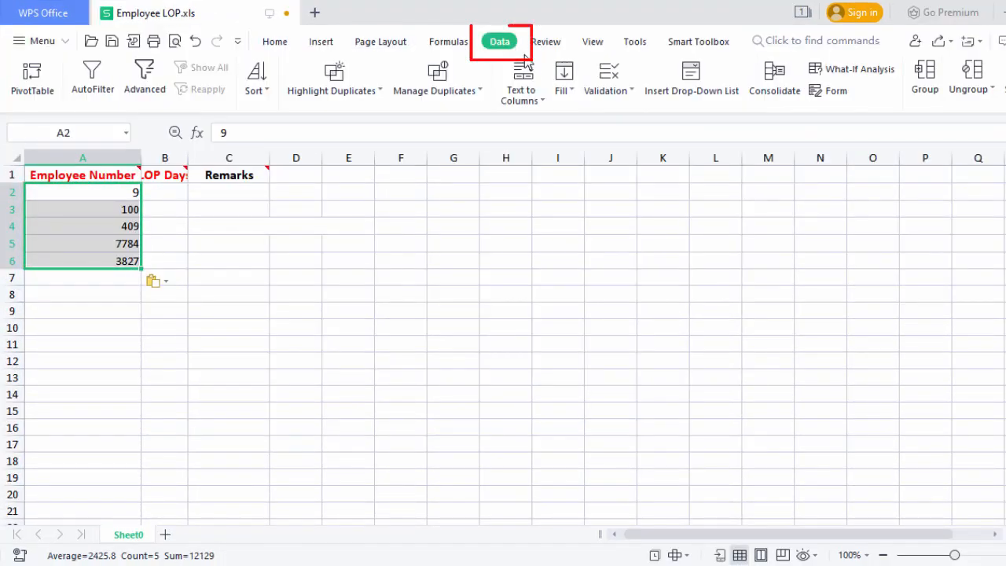
click(539, 99)
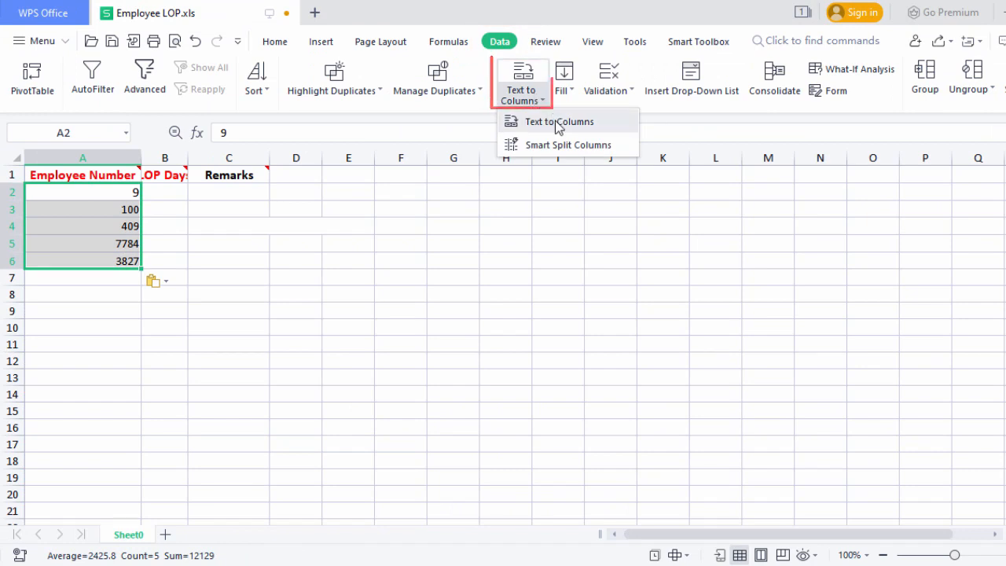
click(555, 122)
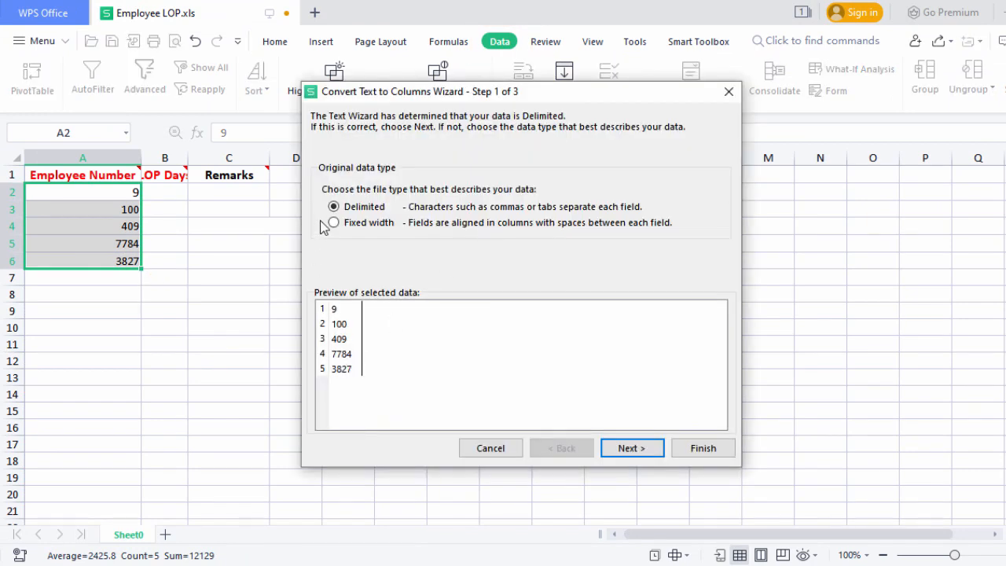
click(633, 449)
click(638, 451)
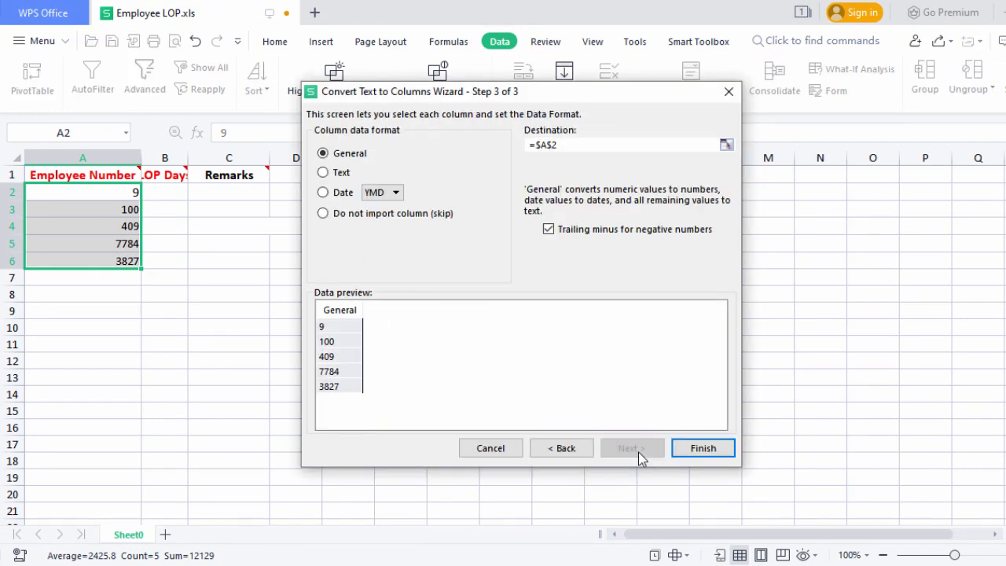
click(322, 172)
click(700, 448)
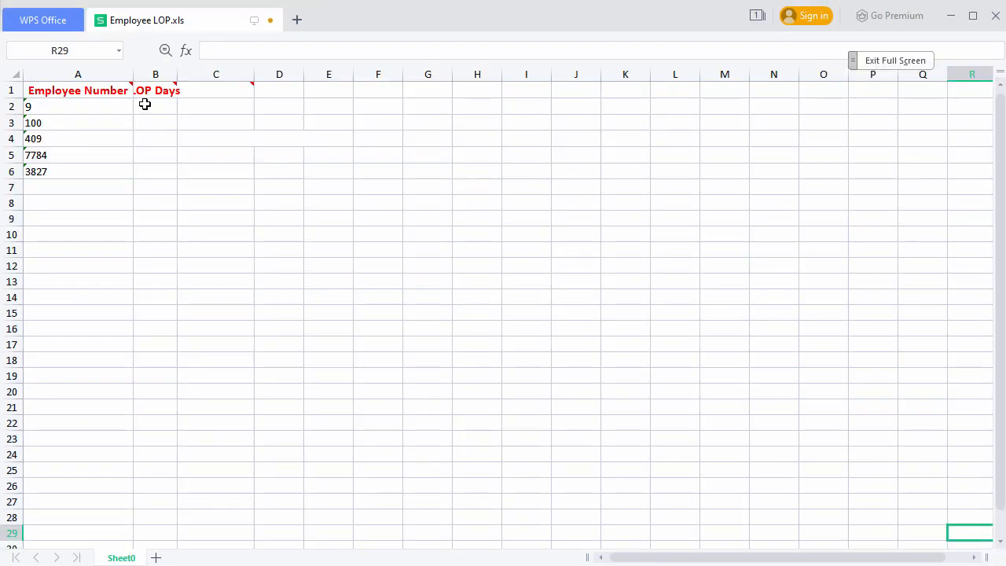
- Enter 2 LOP days for each of the five employees in the LOP Days column
drag(145, 104, 160, 186)
text(2 2 2 2 2)
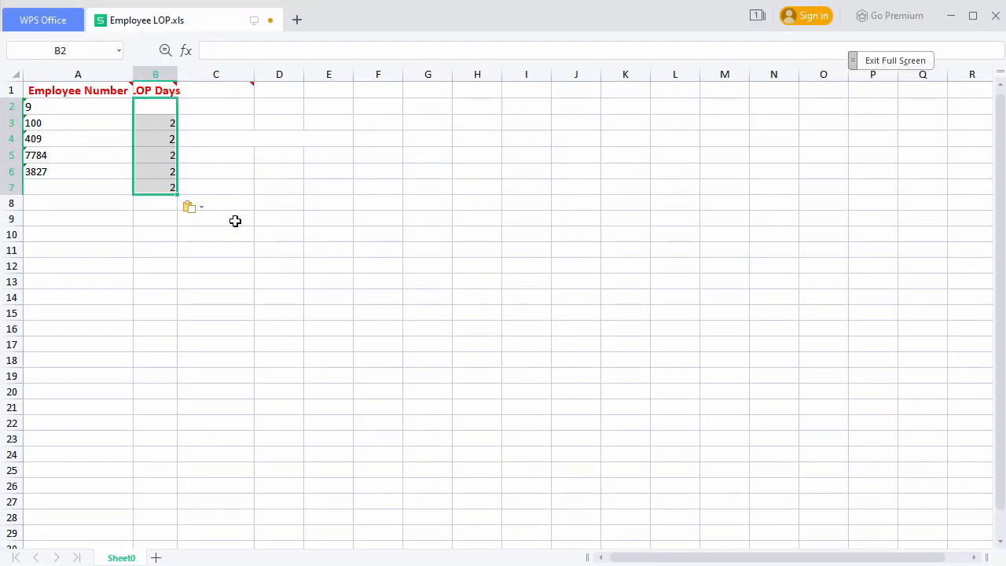
click(208, 162)
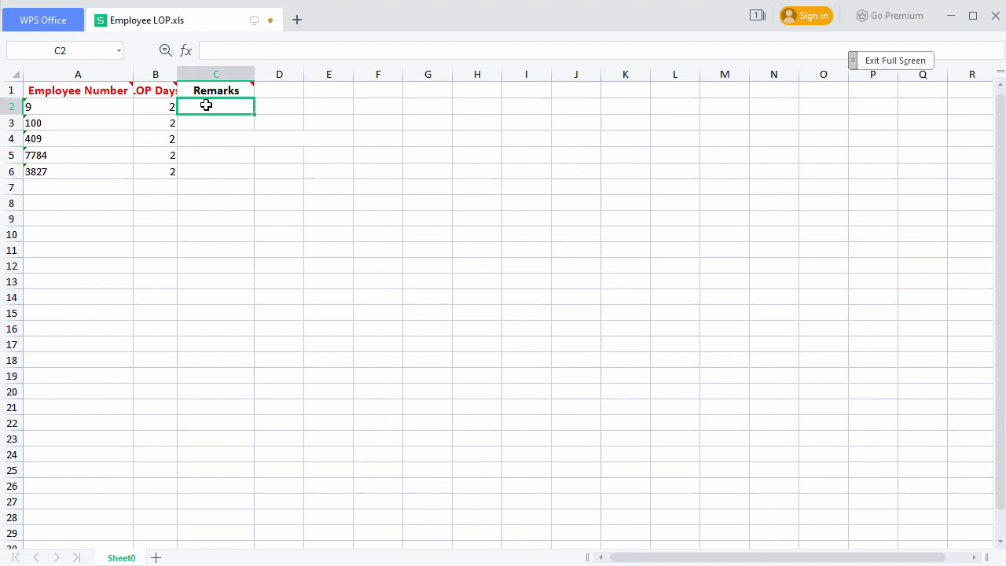
- Delete the Remarks heading and the contents of columns C to E beneath it
drag(206, 91, 237, 529)
key(Delete)
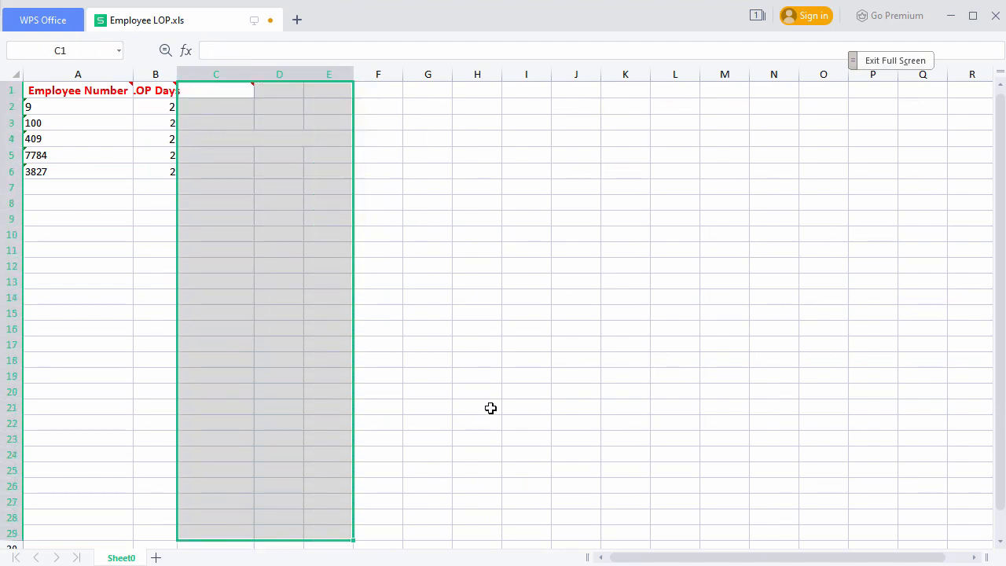
click(440, 276)
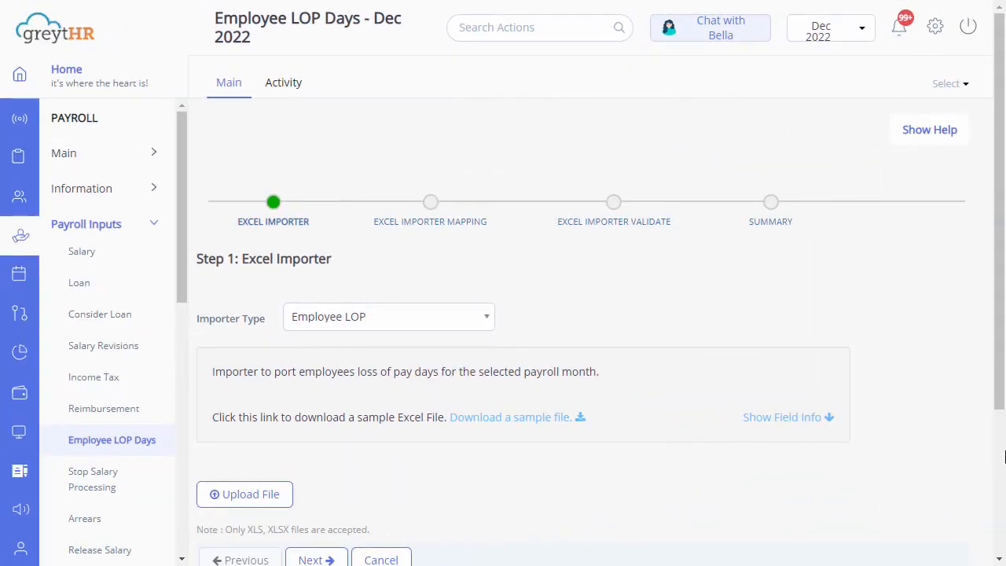
- Upload the Employee LOP file from the Downloads folder to the Employee LOP importer
scroll(998, 457, down, 3)
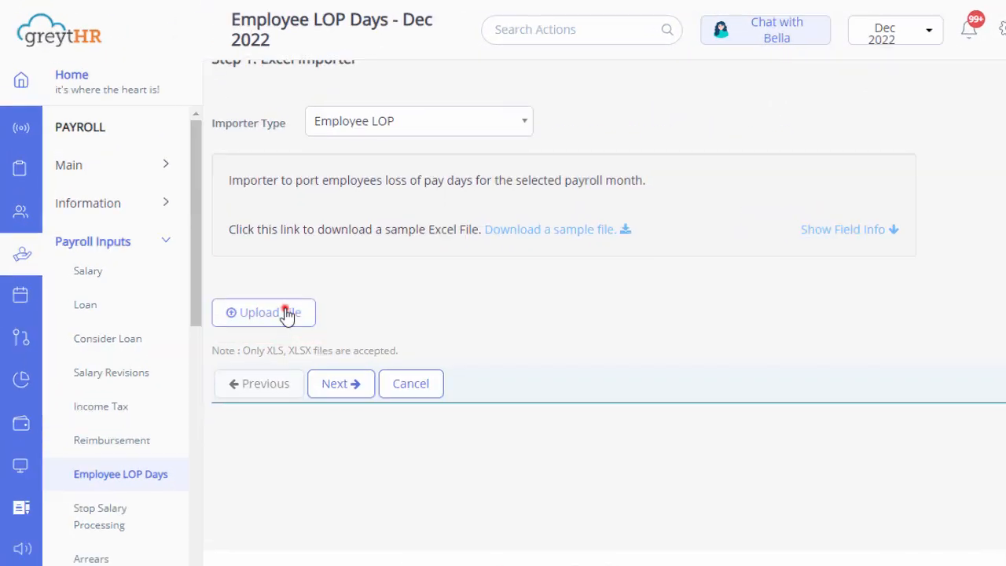
click(287, 314)
click(234, 148)
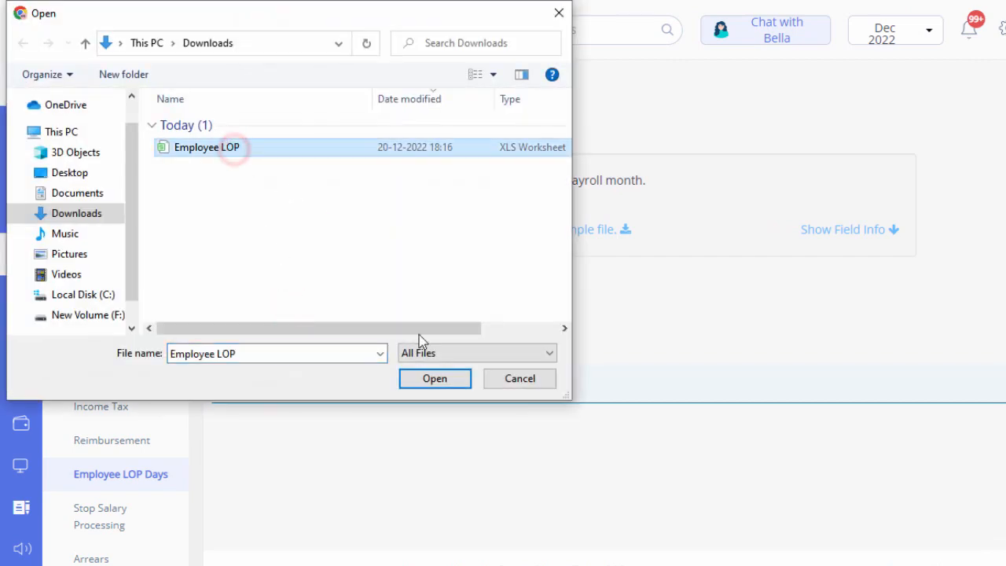
click(435, 380)
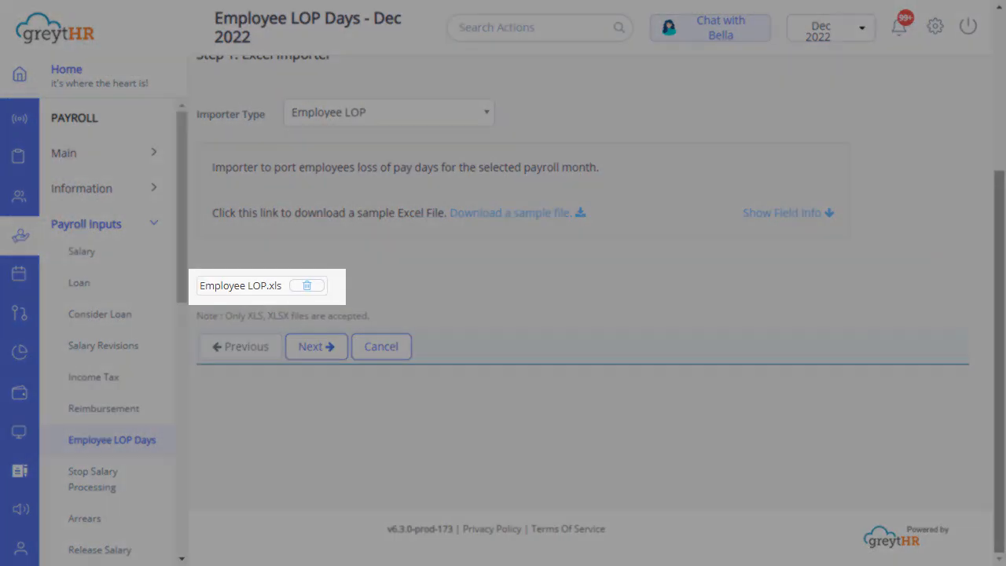
- Accept the Employee Number and LOP Days column mappings and proceed through validation to the import summary
click(310, 346)
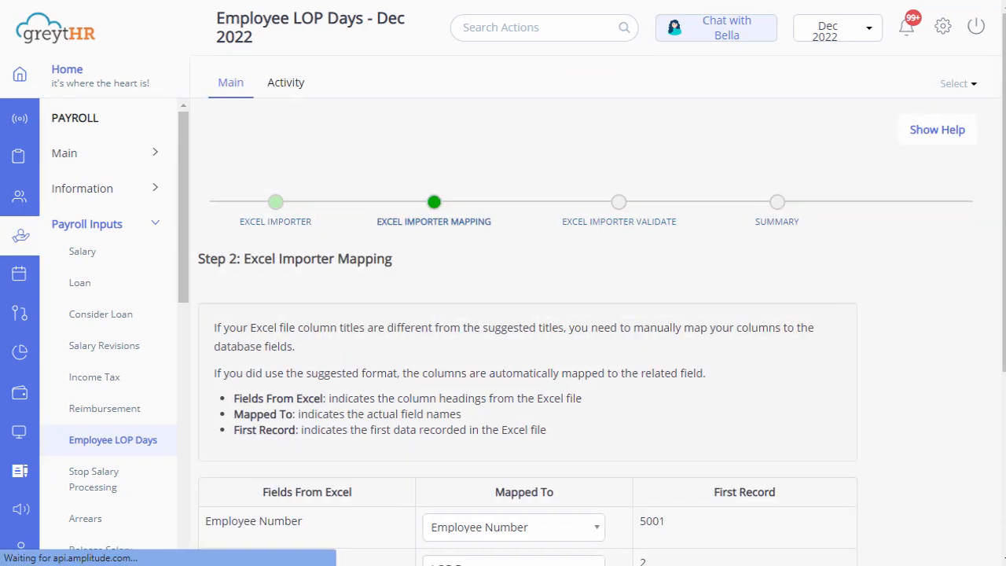
scroll(597, 331, down, 4)
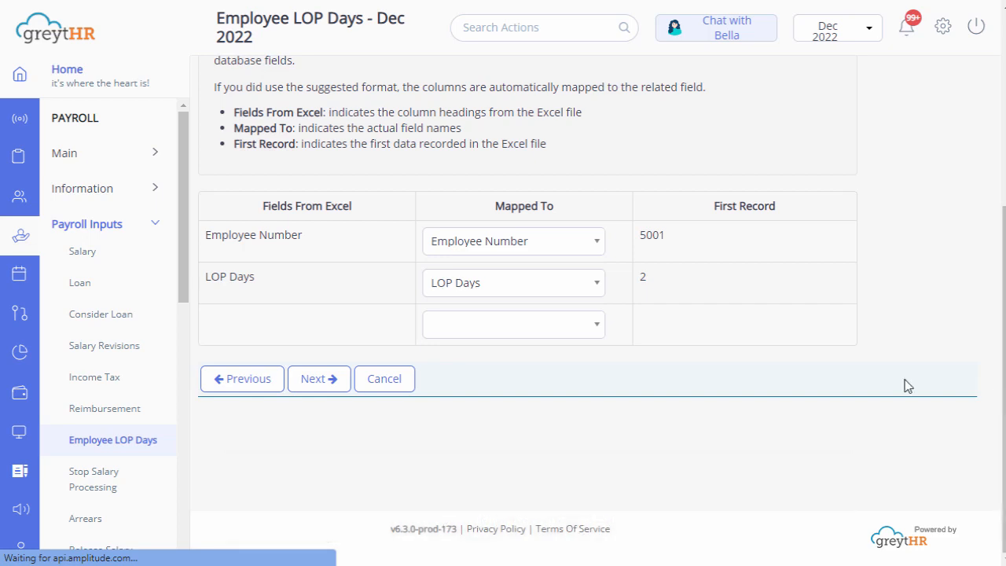
click(319, 378)
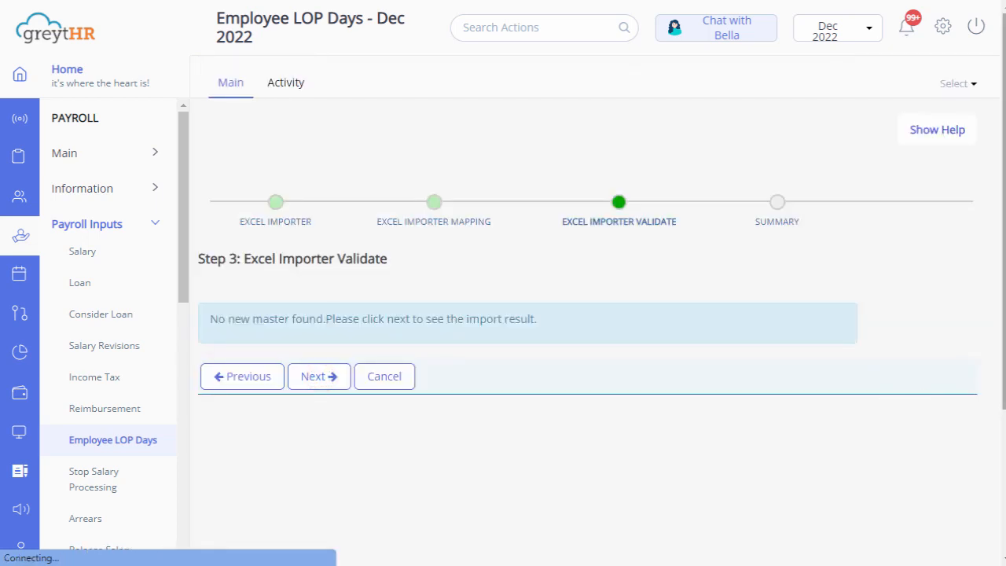
click(299, 378)
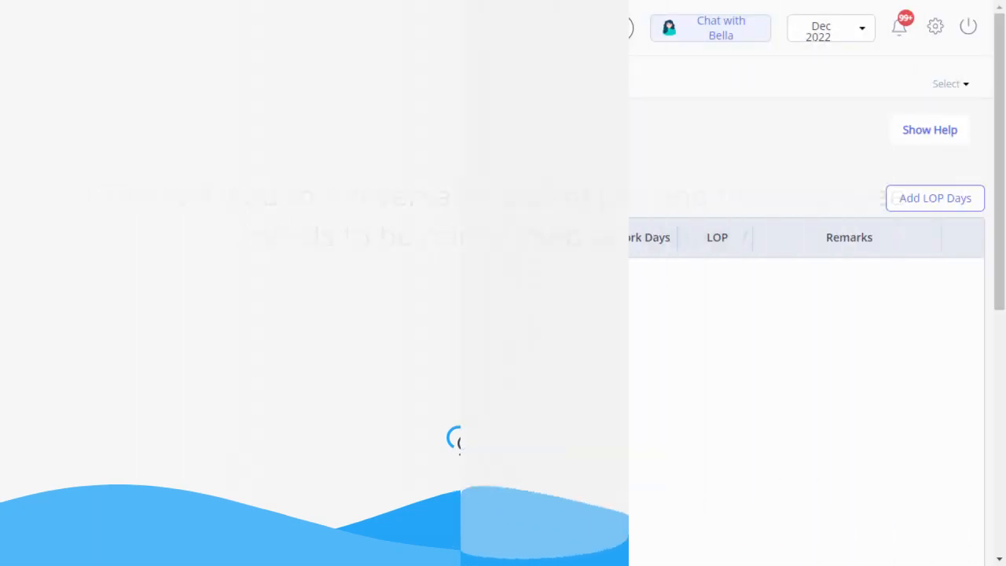
- Reopen Import Data From Excel through the action search and choose LOP Reversal Importer as the importer type
click(579, 30)
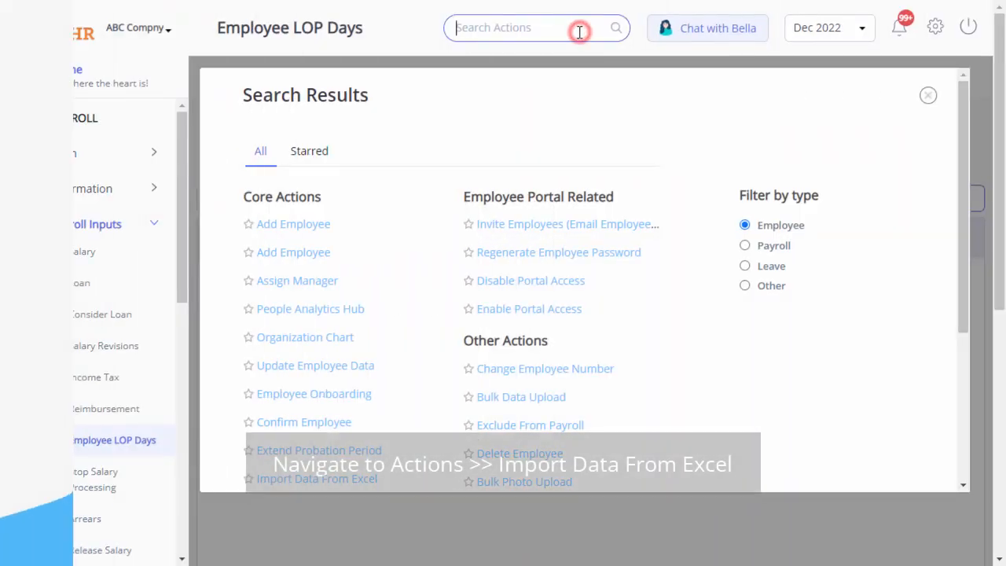
text(DAT)
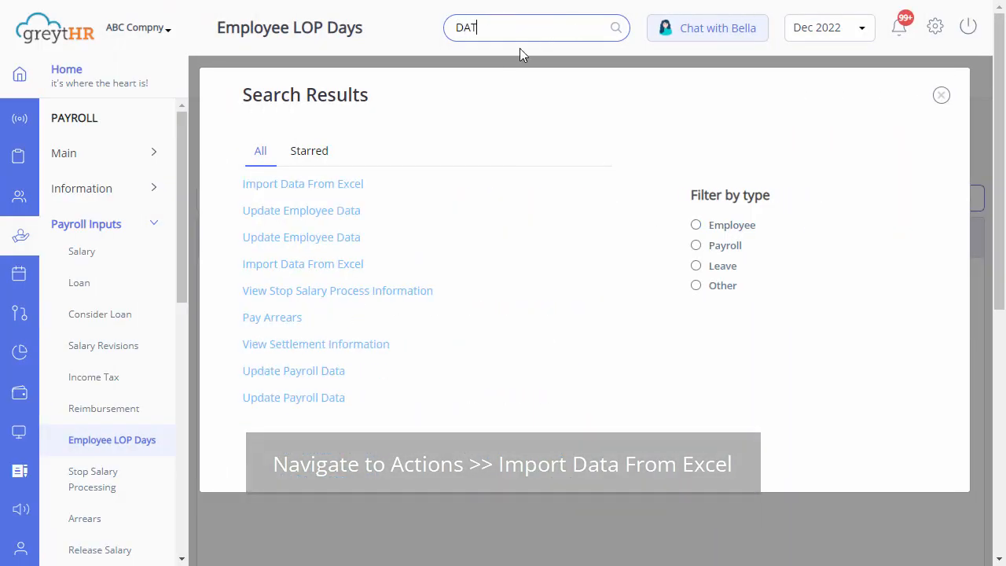
click(353, 185)
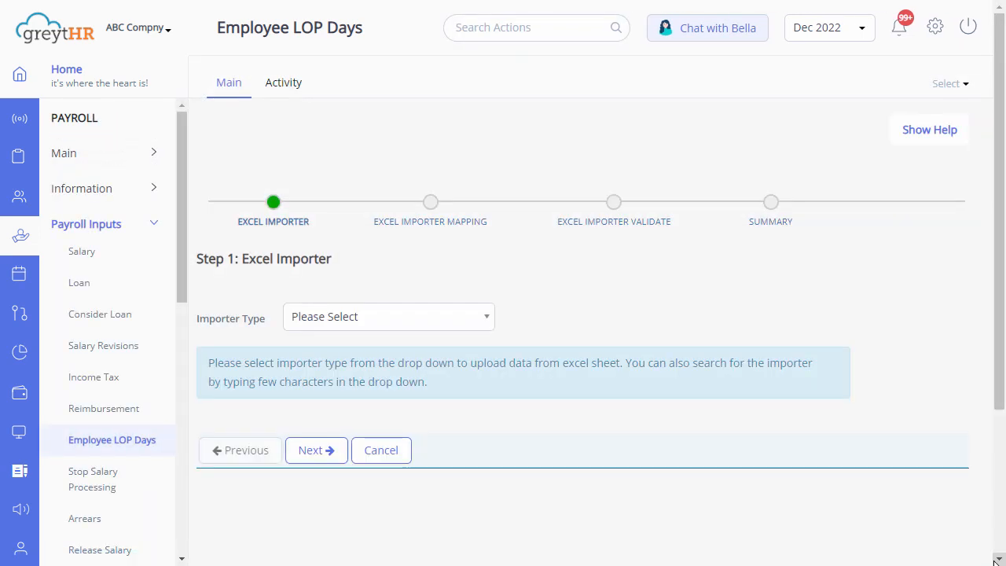
click(382, 317)
text(lop)
click(387, 456)
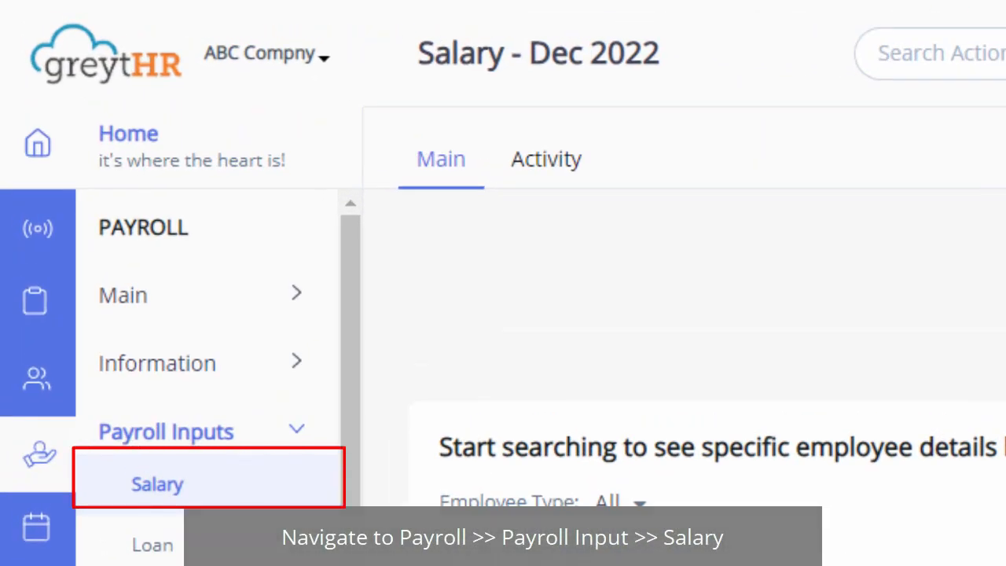
- Search for the employee by name on the payroll Salary page and open their December 2022 salary details
click(638, 565)
text(S)
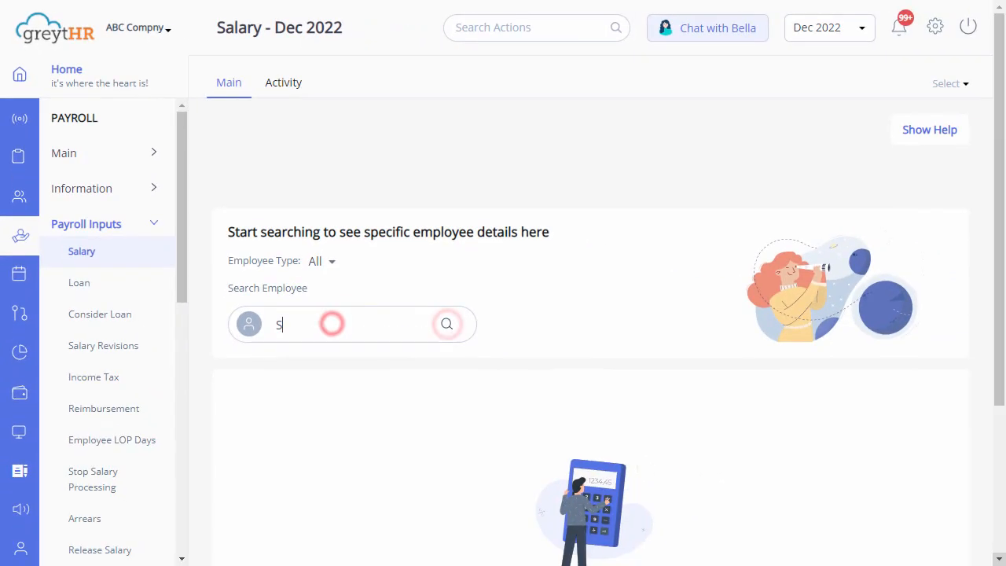
text(imi)
click(392, 417)
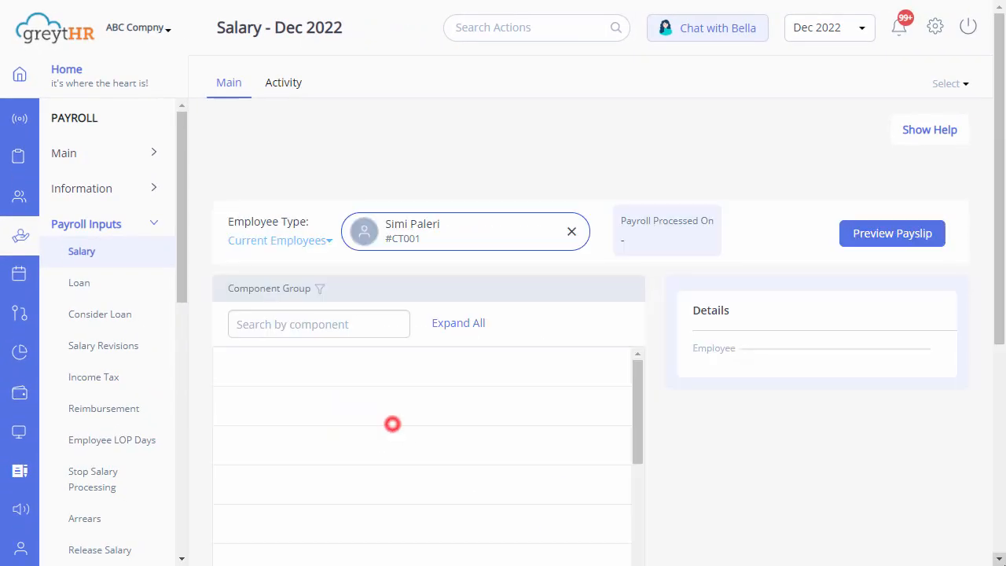
- Filter the salary components by "lop" and select the LOP REVERSAL component
click(241, 347)
text(lop)
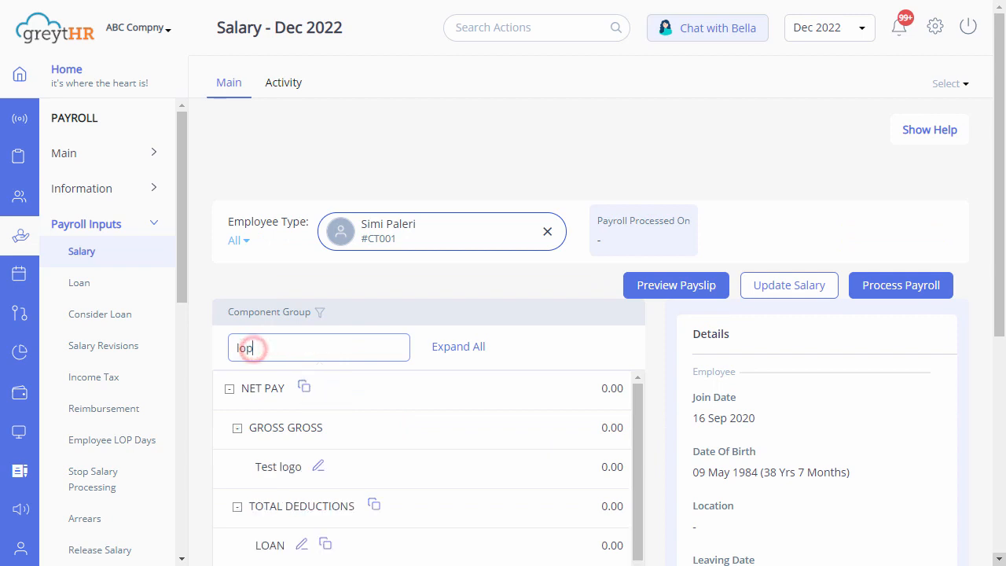
click(460, 472)
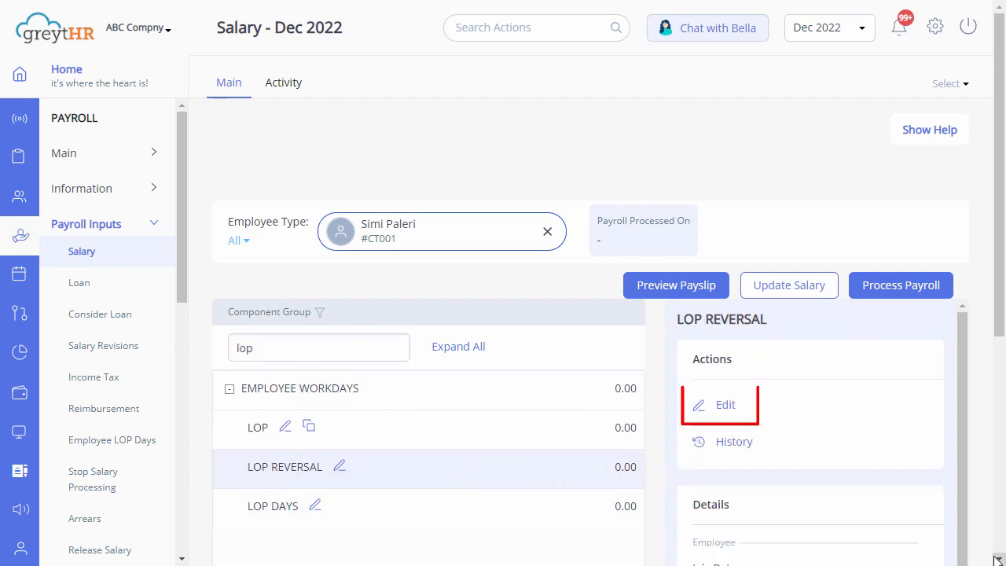
- Open LOP REVERSAL for editing and add a row with Jun 2022 as its LOP payroll month
click(726, 405)
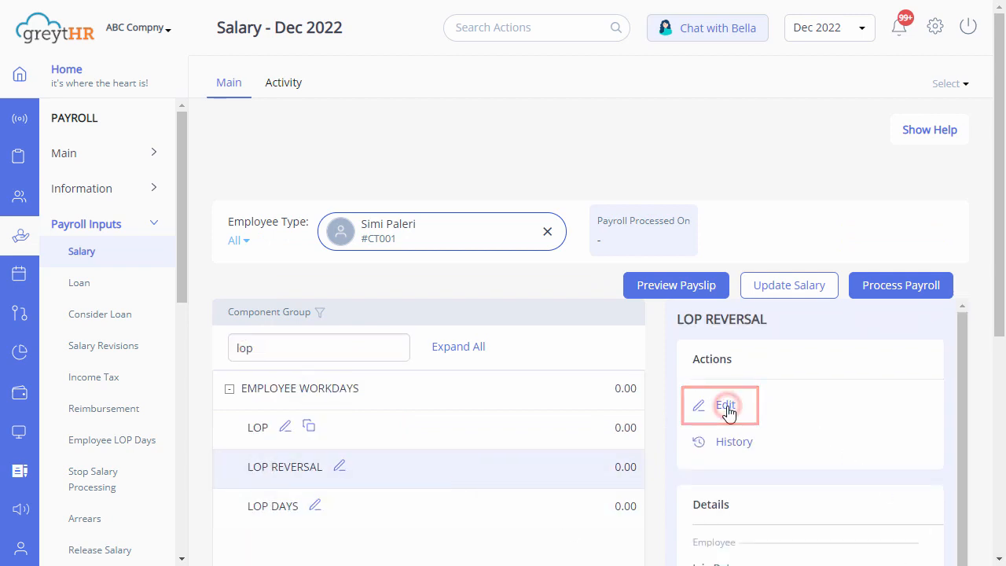
click(900, 205)
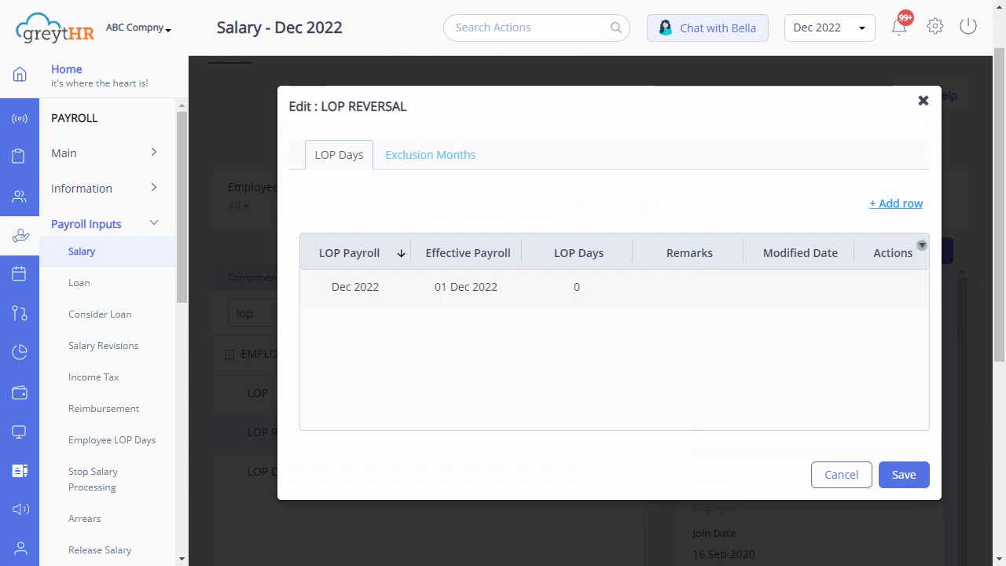
click(382, 287)
click(382, 291)
click(352, 139)
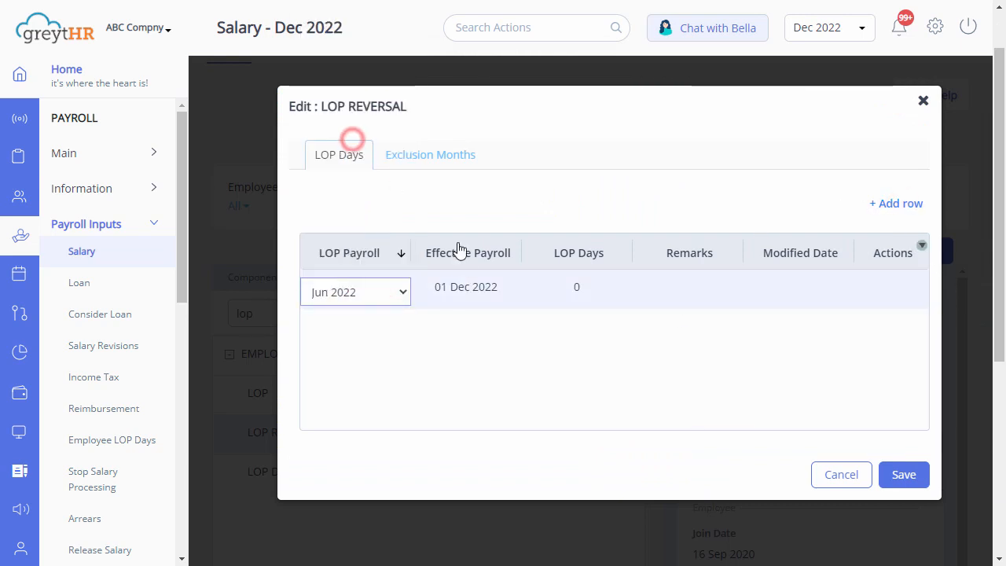
- Set the reversal row's LOP days to 1 with the remark "Leave Applied" and save it
click(474, 281)
click(576, 288)
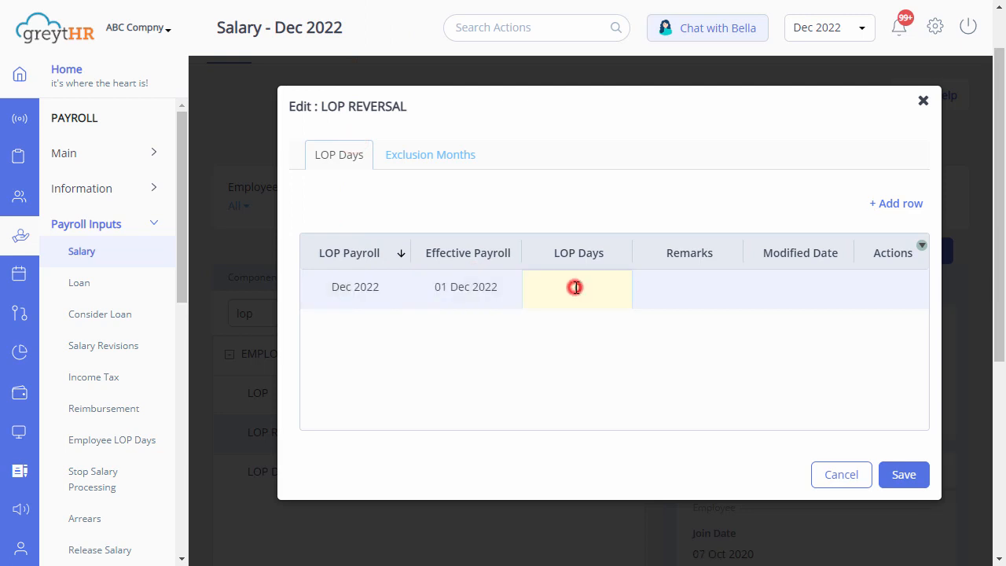
click(667, 286)
click(668, 291)
text(leave applied)
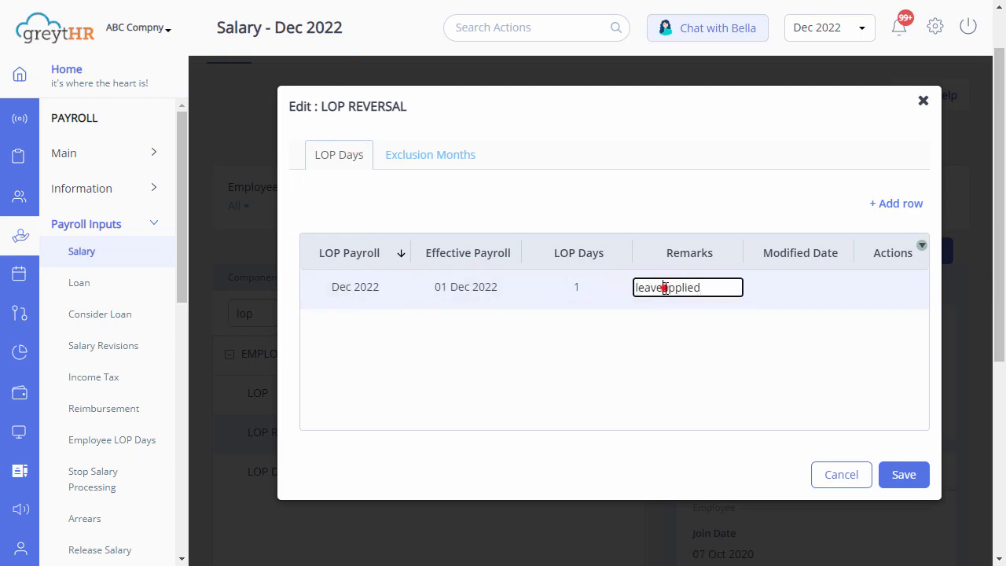
key(Tab)
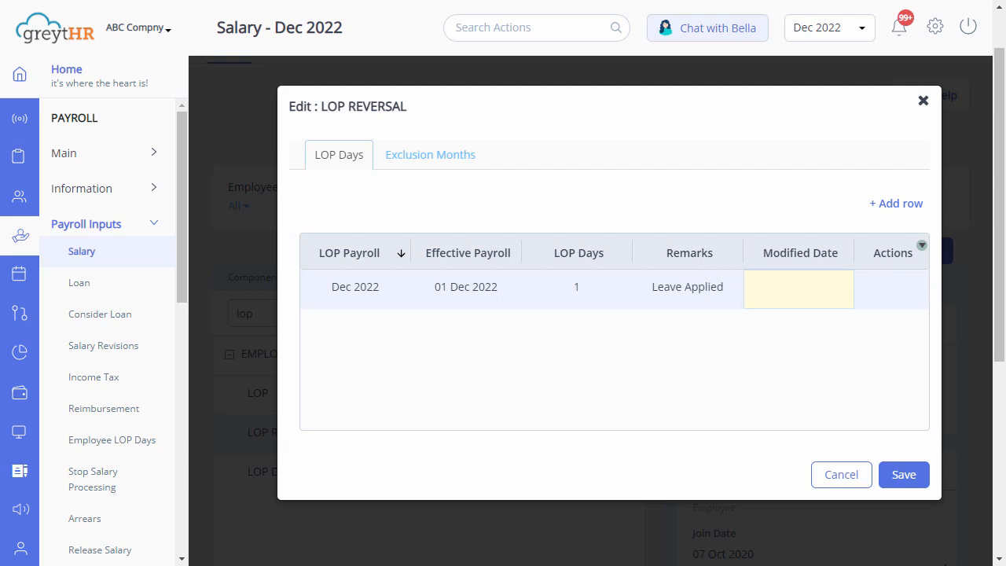
click(914, 481)
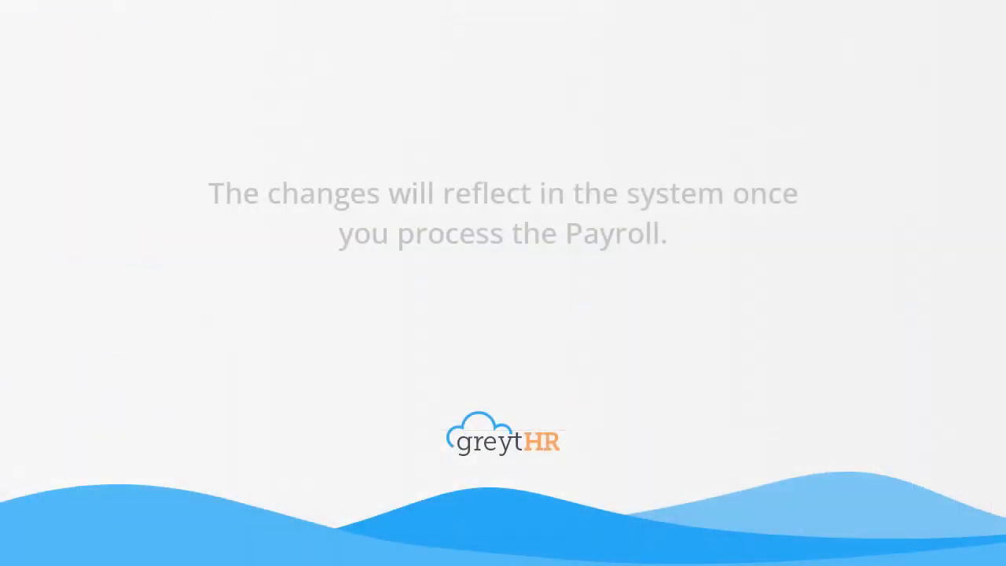